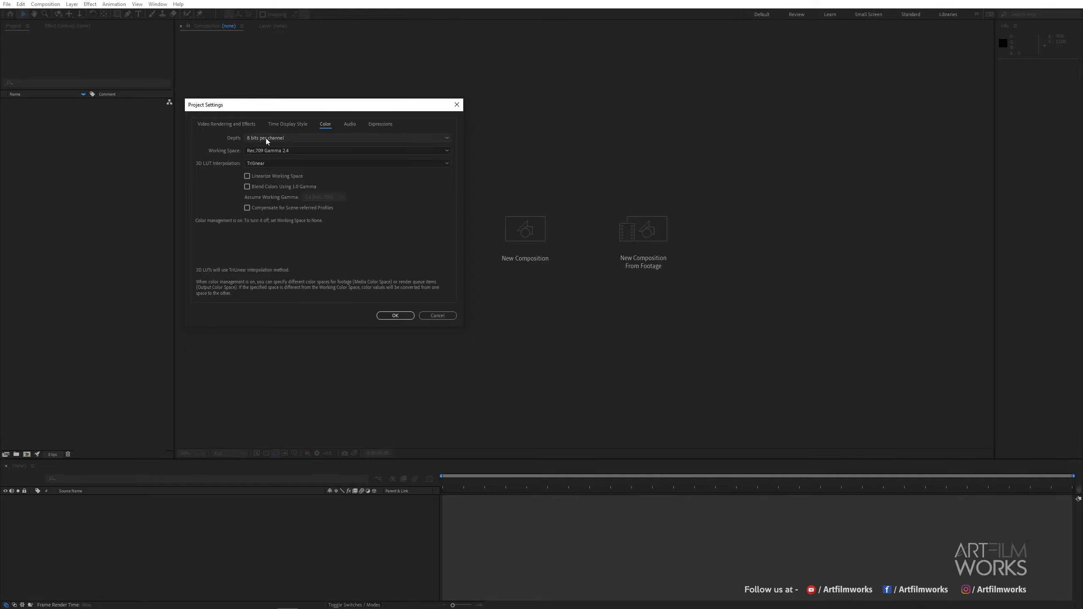
Set the project colour depth to 8 bits per channel and close Project Settings.
{"action": "left_click", "coordinate": [265, 138]}
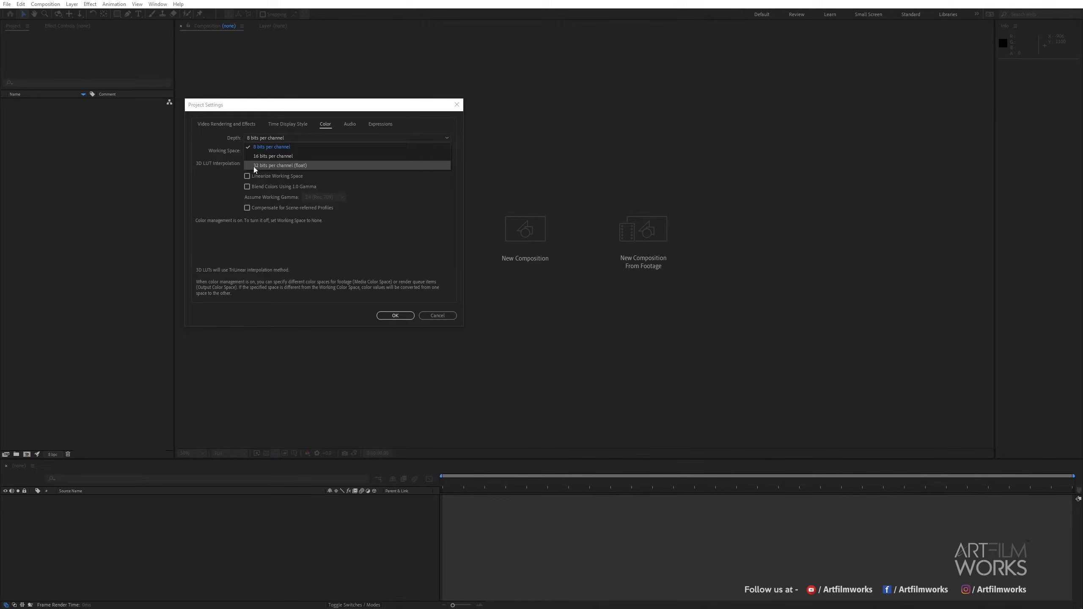
{"action": "left_click", "coordinate": [288, 146]}
{"action": "left_click", "coordinate": [395, 316]}
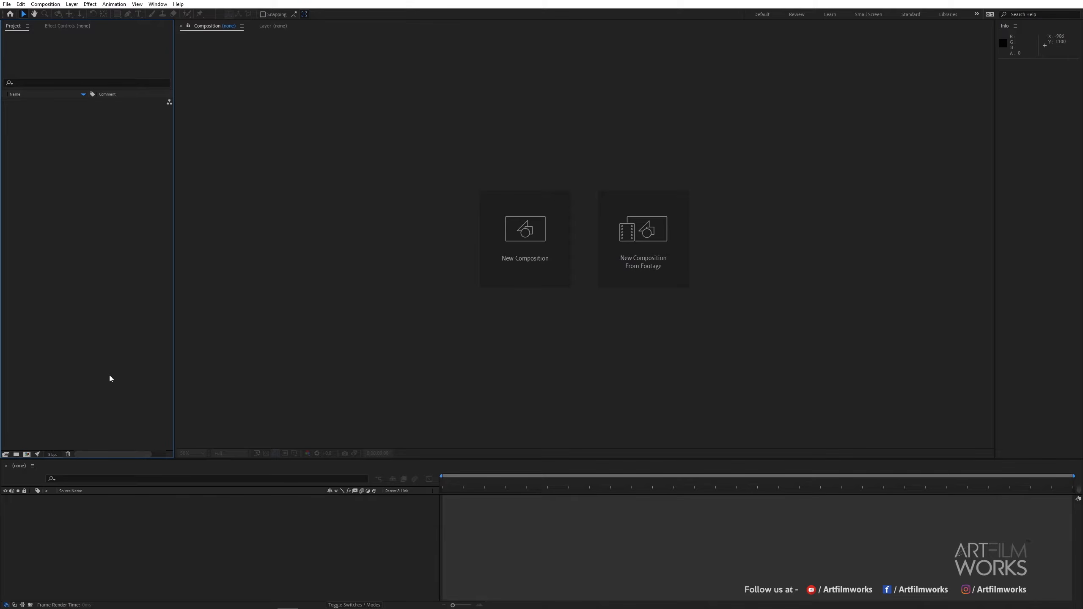
Create a new composition named Ex 1.
{"action": "right_click", "coordinate": [61, 158]}
{"action": "left_click", "coordinate": [64, 163]}
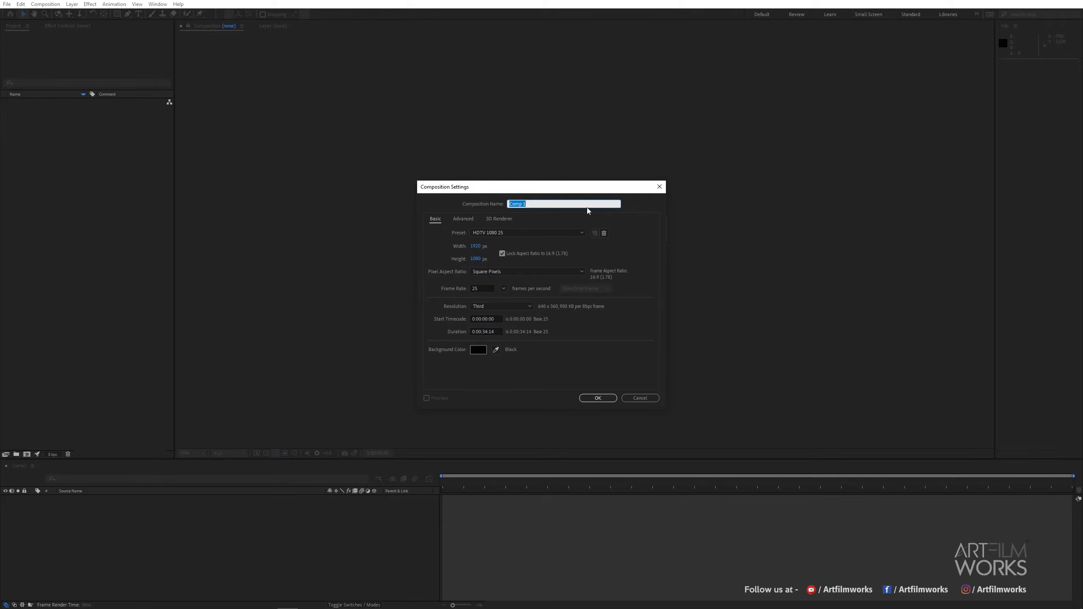
{"action": "type", "text": "Ex 1"}
{"action": "key", "text": "Return"}
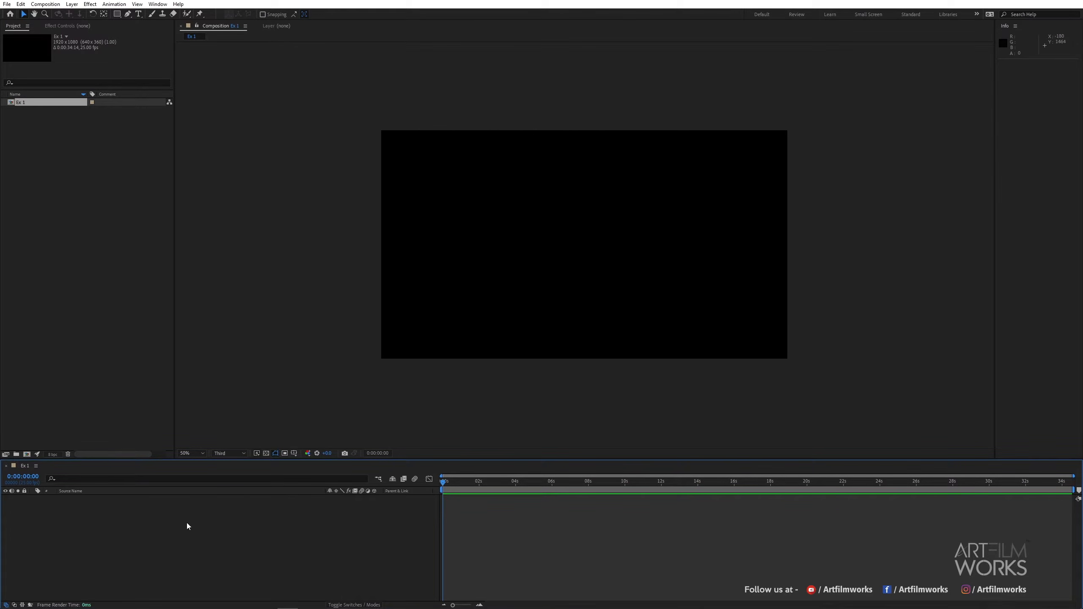
Add a new solid layer named checkers to the composition.
{"action": "right_click", "coordinate": [132, 529]}
{"action": "mouse_move", "coordinate": [153, 428]}
{"action": "left_click", "coordinate": [256, 449]}
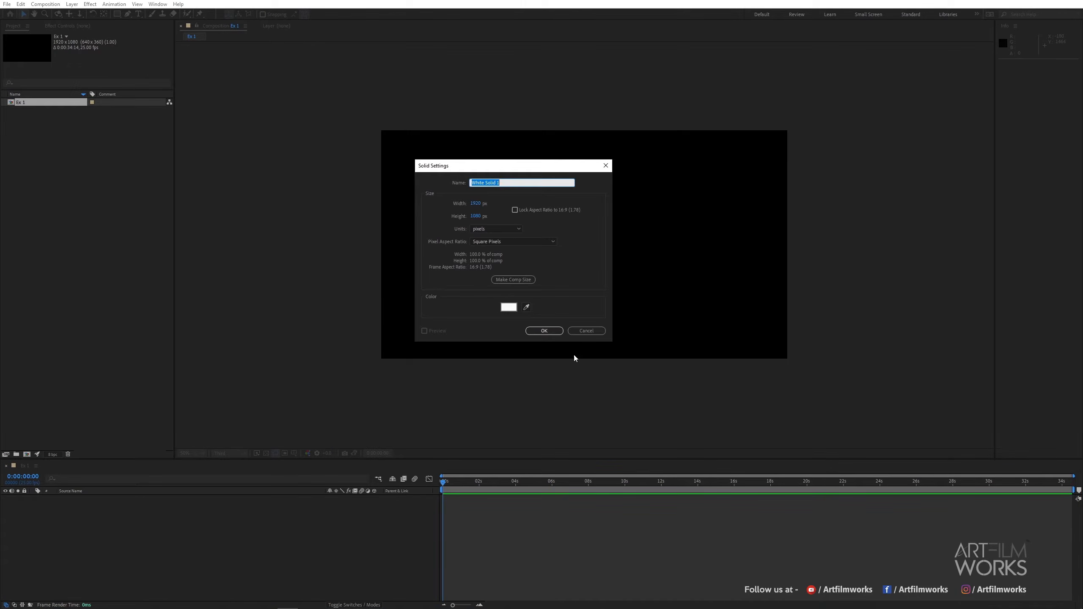
{"action": "type", "text": "checkers"}
{"action": "key", "text": "Return"}
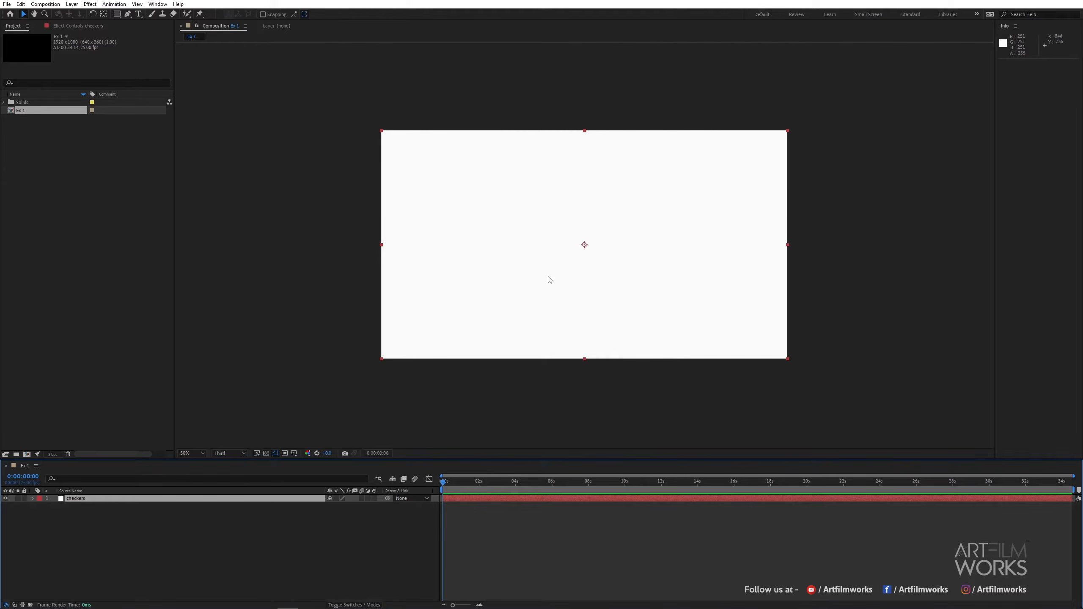
Search for the Checkerboard effect and apply it to the checkers solid.
{"action": "key", "text": "ctrl+space"}
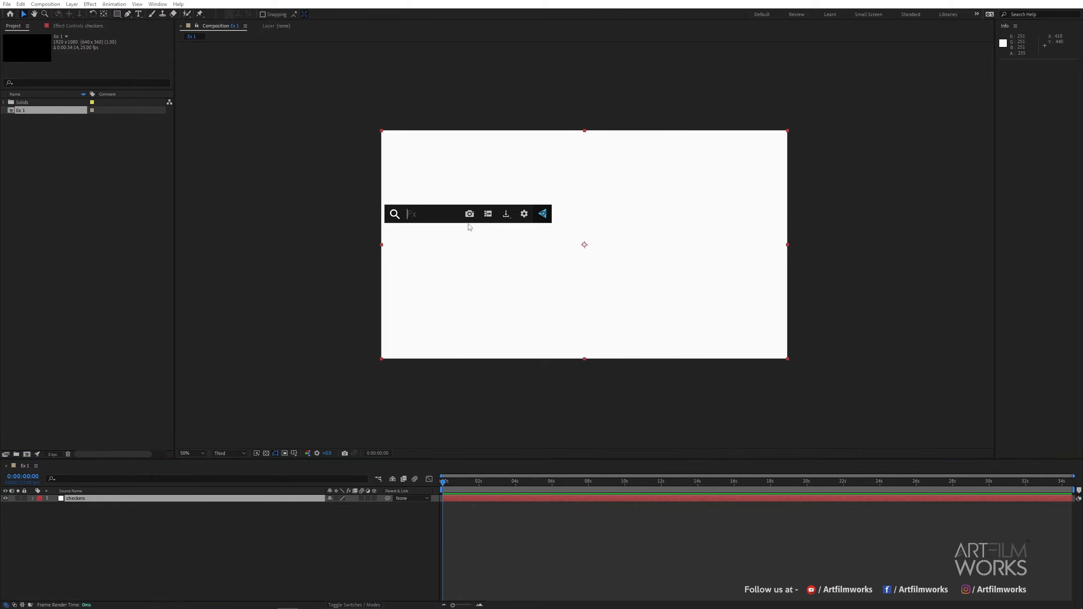
{"action": "type", "text": "checkers"}
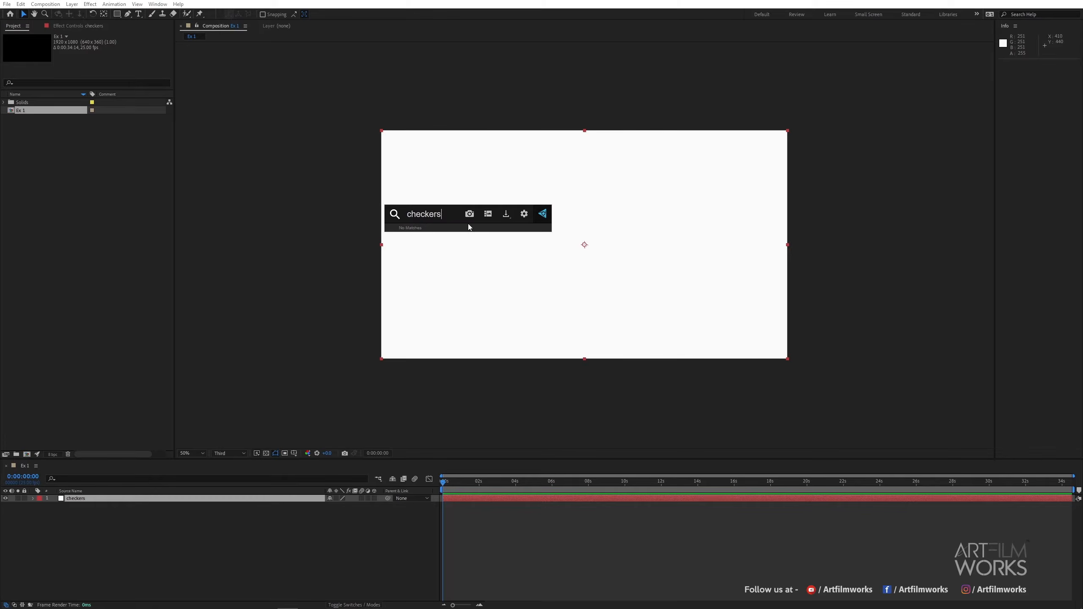
{"action": "key", "text": "BackSpace"}
{"action": "left_click", "coordinate": [442, 239]}
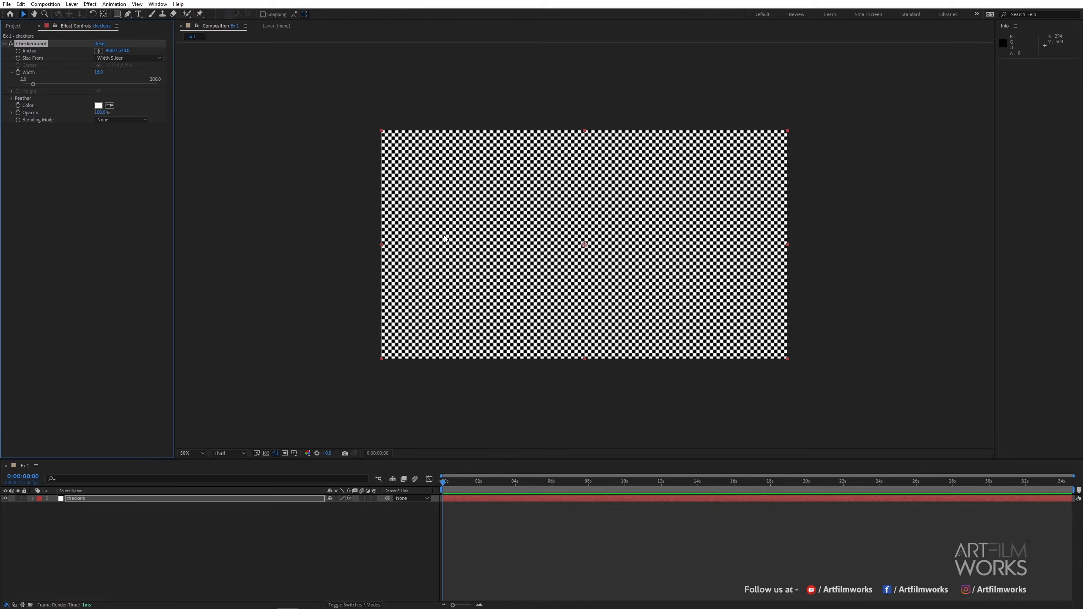
Switch the checkerboard's Size From to Width & Height Sliders and enlarge both width and height.
{"action": "left_click_drag", "start_coordinate": [547, 191], "coordinate": [535, 186]}
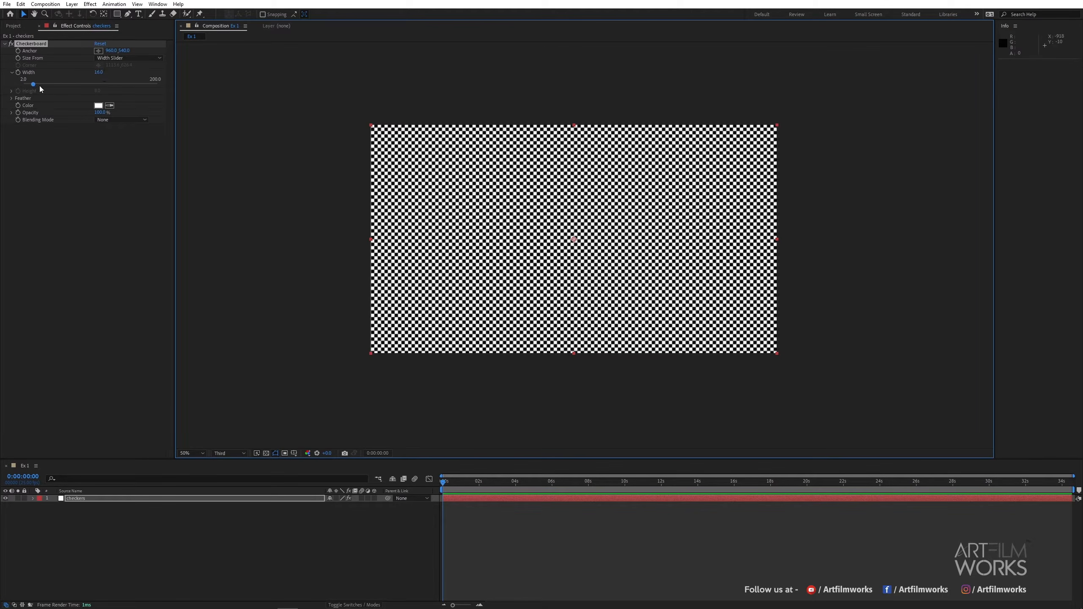
{"action": "left_click", "coordinate": [116, 59]}
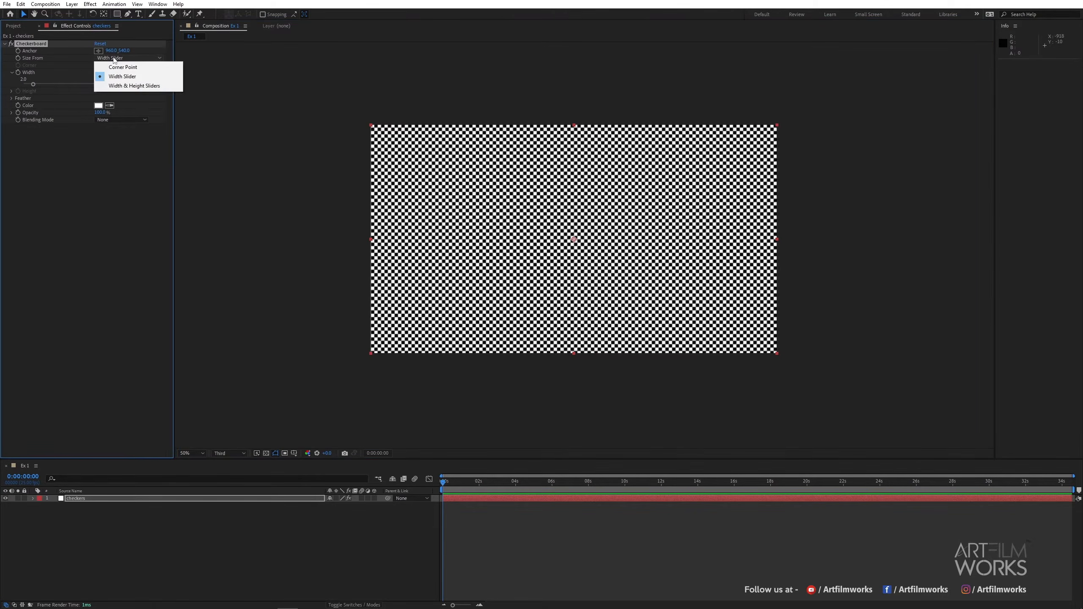
{"action": "left_click", "coordinate": [112, 85]}
{"action": "left_click_drag", "start_coordinate": [33, 85], "coordinate": [98, 85]}
{"action": "left_click_drag", "start_coordinate": [28, 103], "coordinate": [99, 104]}
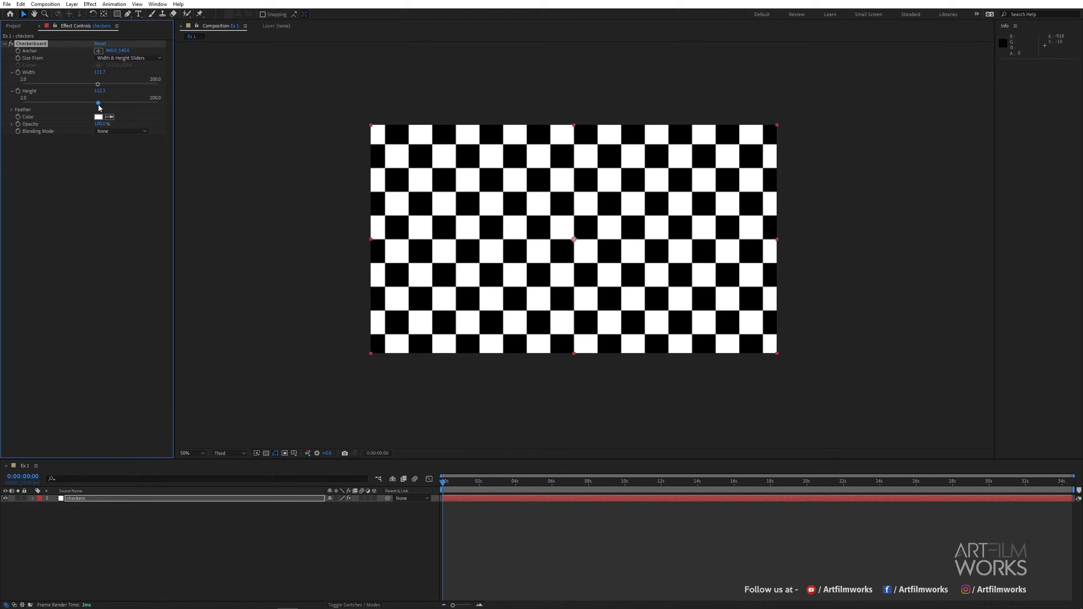
Set the checkerboard's width and height to 118.
{"action": "left_click", "coordinate": [101, 72]}
{"action": "type", "text": "118"}
{"action": "key", "text": "Tab"}
{"action": "type", "text": "118"}
{"action": "key", "text": "Return"}
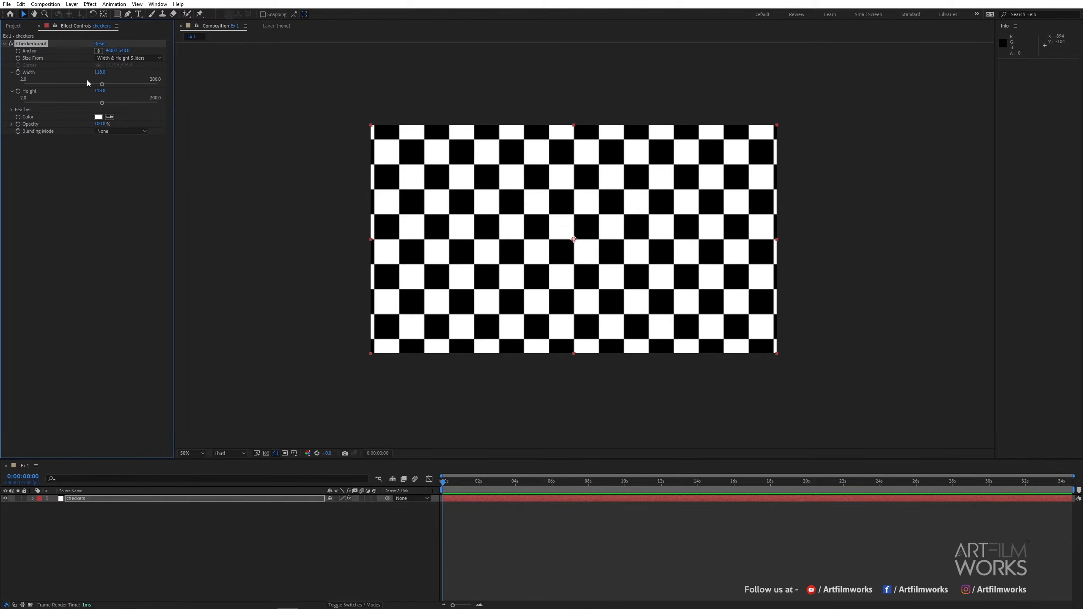
{"action": "left_click_drag", "start_coordinate": [105, 87], "coordinate": [105, 87]}
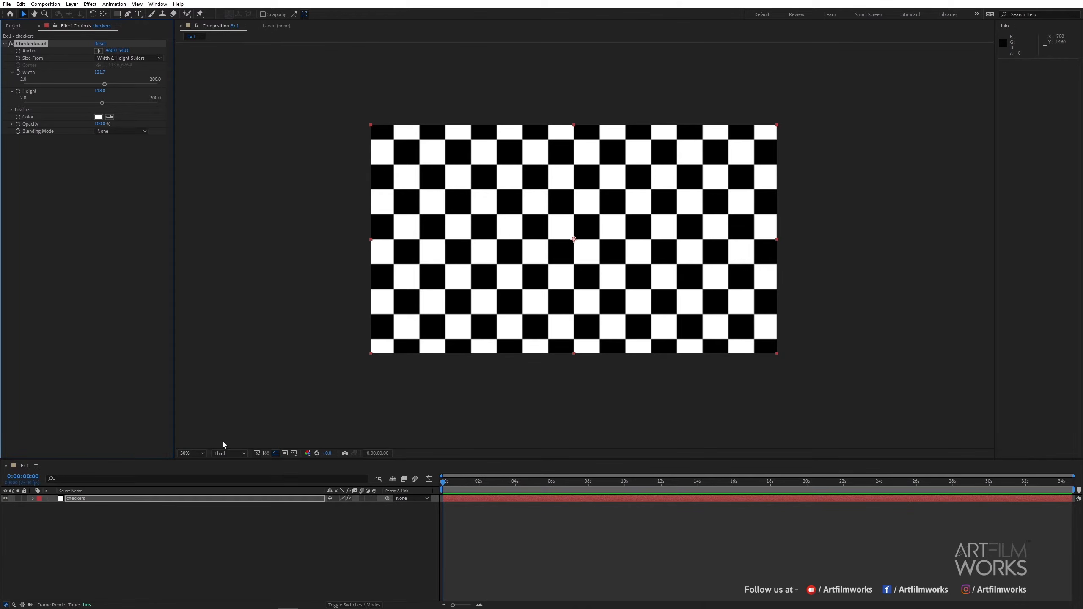
Set the composition viewer resolution to Full.
{"action": "left_click", "coordinate": [227, 454]}
{"action": "left_click", "coordinate": [222, 473]}
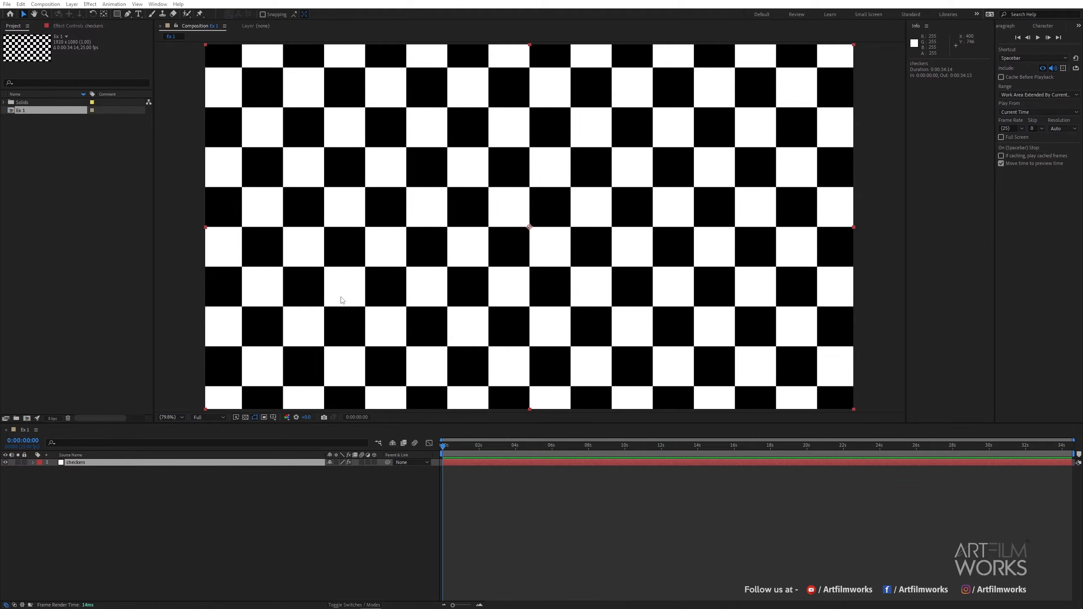
Open the project colour settings and close them without changes.
{"action": "left_click", "coordinate": [53, 418]}
{"action": "left_click_drag", "start_coordinate": [358, 105], "coordinate": [214, 102]}
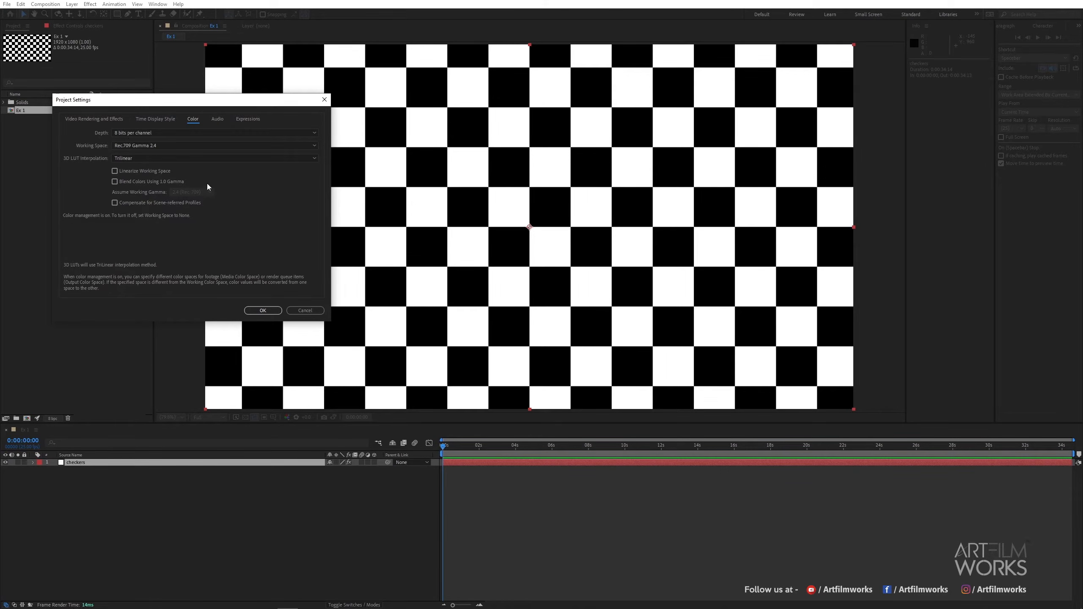
{"action": "left_click", "coordinate": [263, 310]}
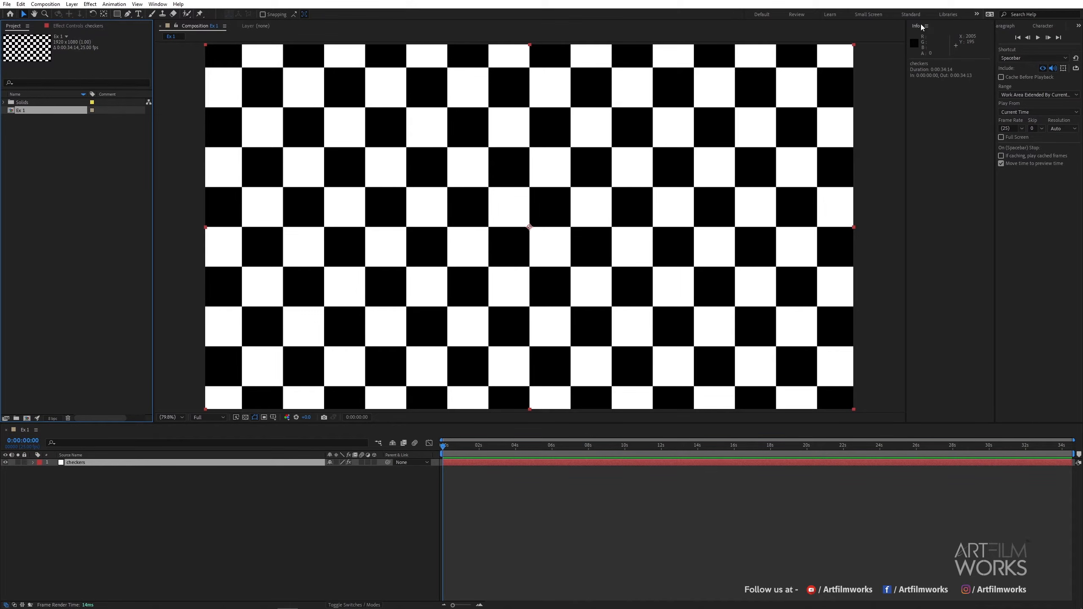
Bring the Info panel forward and open its colour display options menu.
{"action": "left_click", "coordinate": [158, 4]}
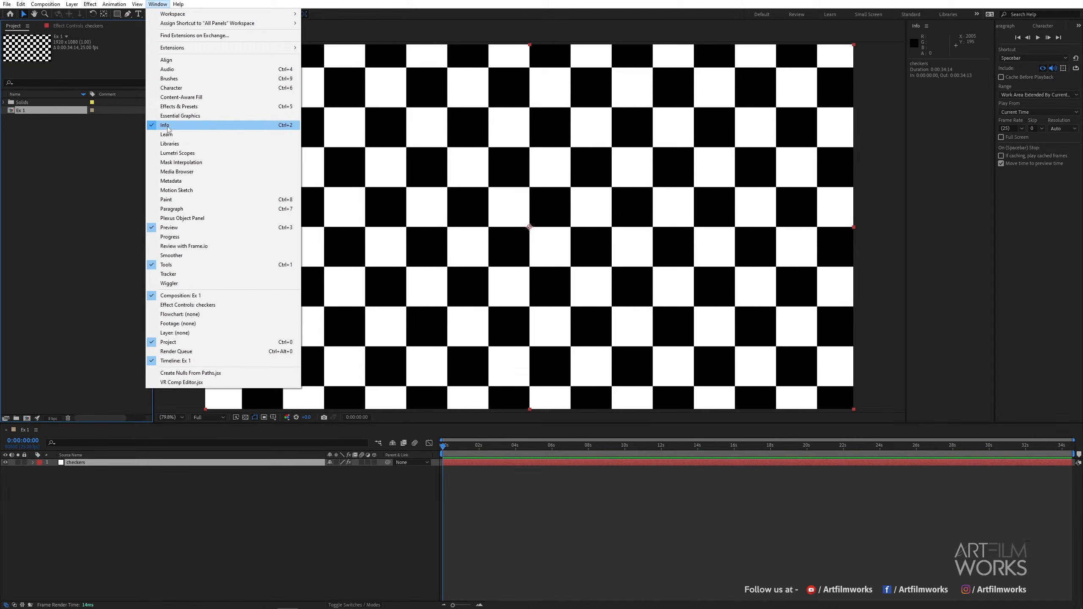
{"action": "left_click", "coordinate": [192, 128]}
{"action": "left_click", "coordinate": [406, 25]}
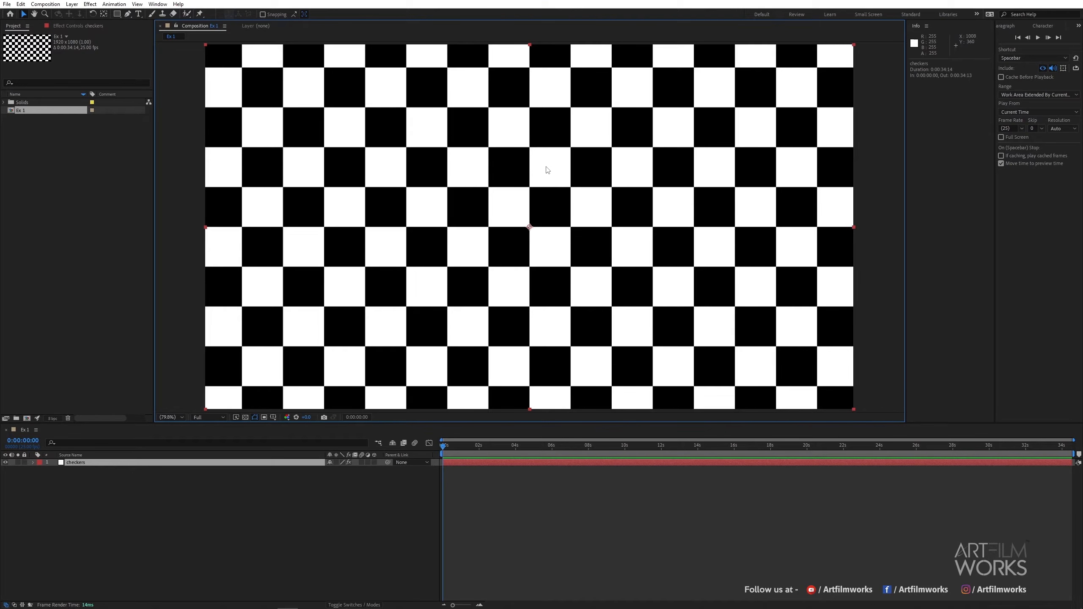
{"action": "left_click", "coordinate": [927, 27]}
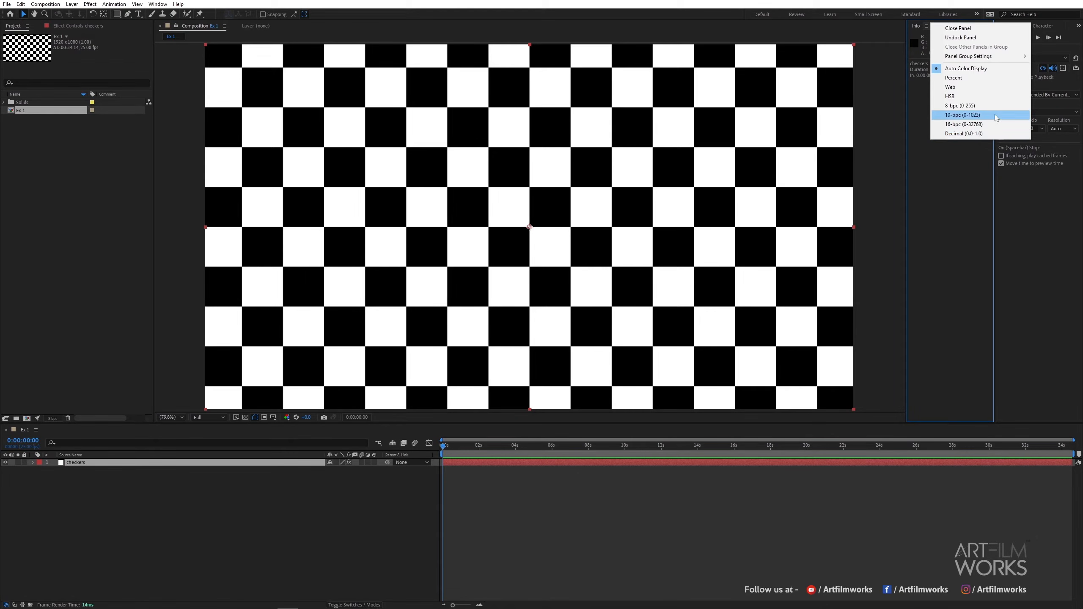
Change the project colour depth to 16 bits per channel.
{"action": "left_click", "coordinate": [61, 420]}
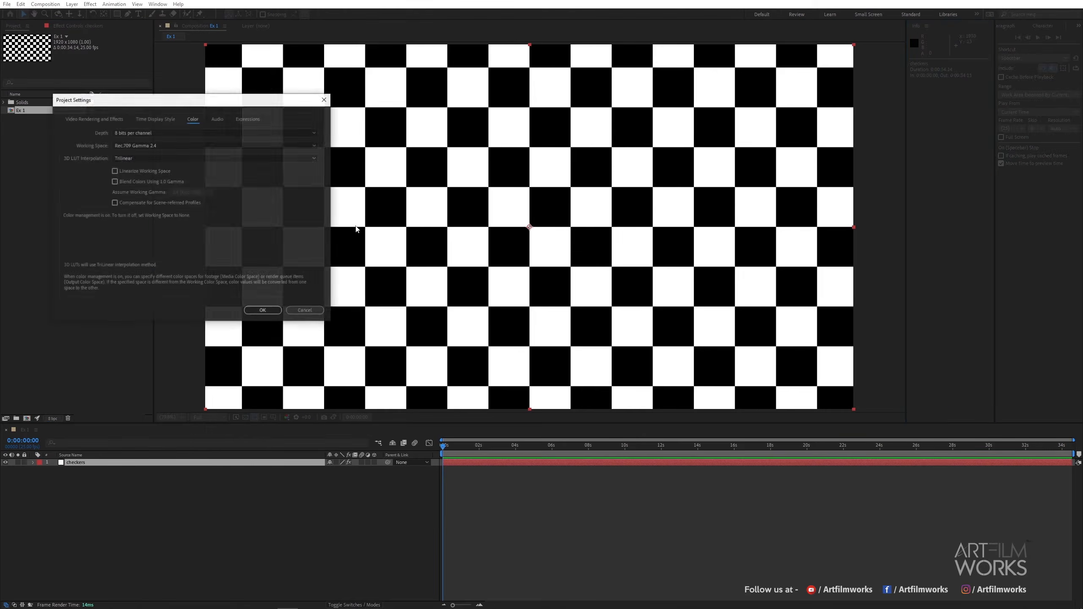
{"action": "left_click", "coordinate": [177, 134]}
{"action": "left_click", "coordinate": [142, 151]}
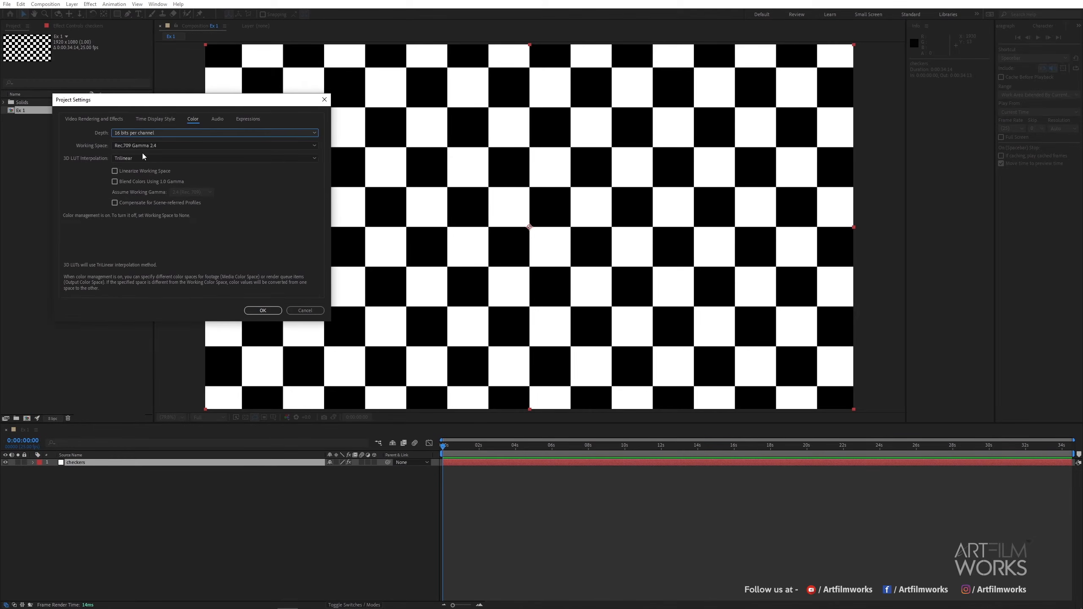
{"action": "left_click", "coordinate": [253, 311]}
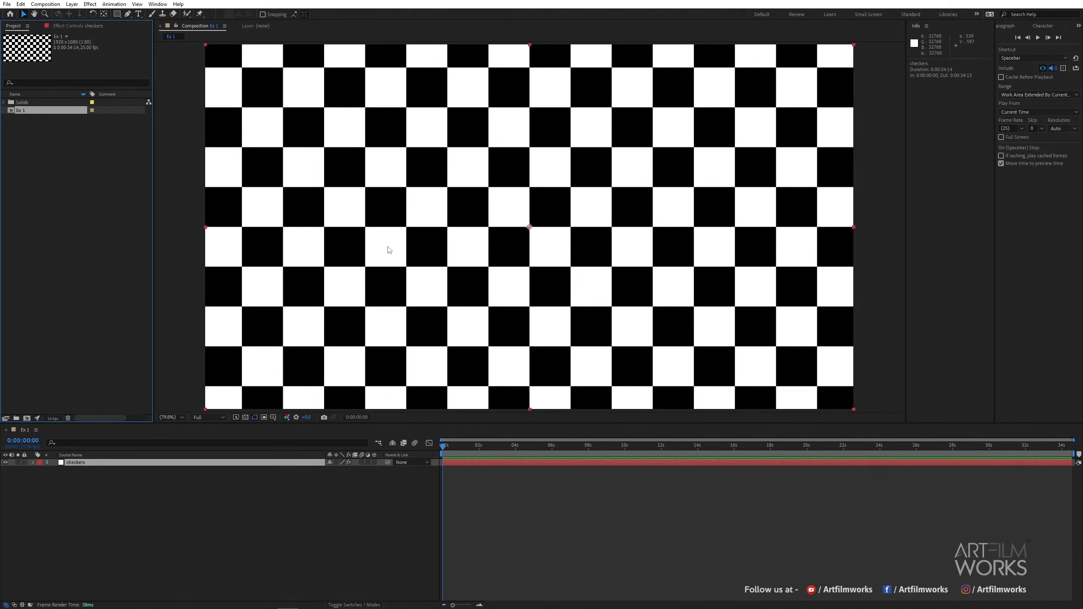
Change the project colour depth to 32 bits per channel (float).
{"action": "key", "text": "ctrl+space"}
{"action": "left_click", "coordinate": [52, 418]}
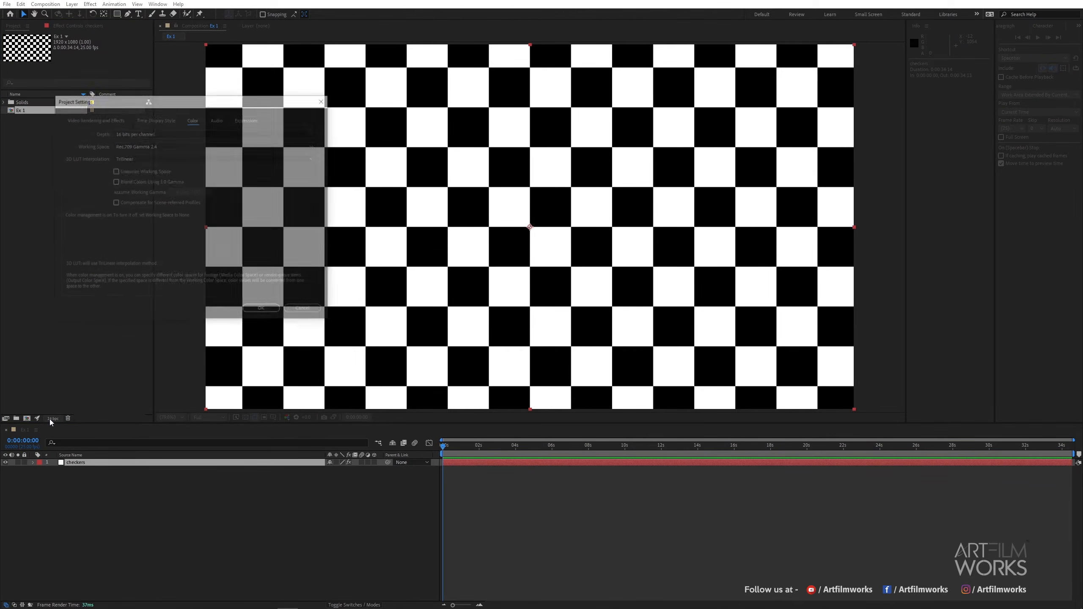
{"action": "left_click", "coordinate": [128, 133]}
{"action": "left_click", "coordinate": [134, 162]}
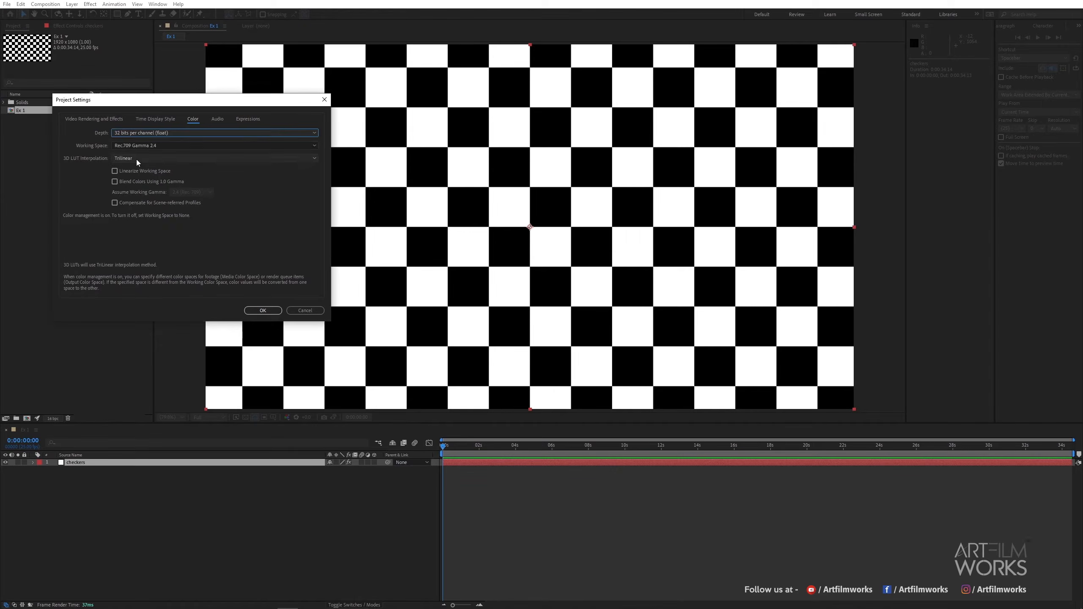
{"action": "left_click", "coordinate": [263, 310]}
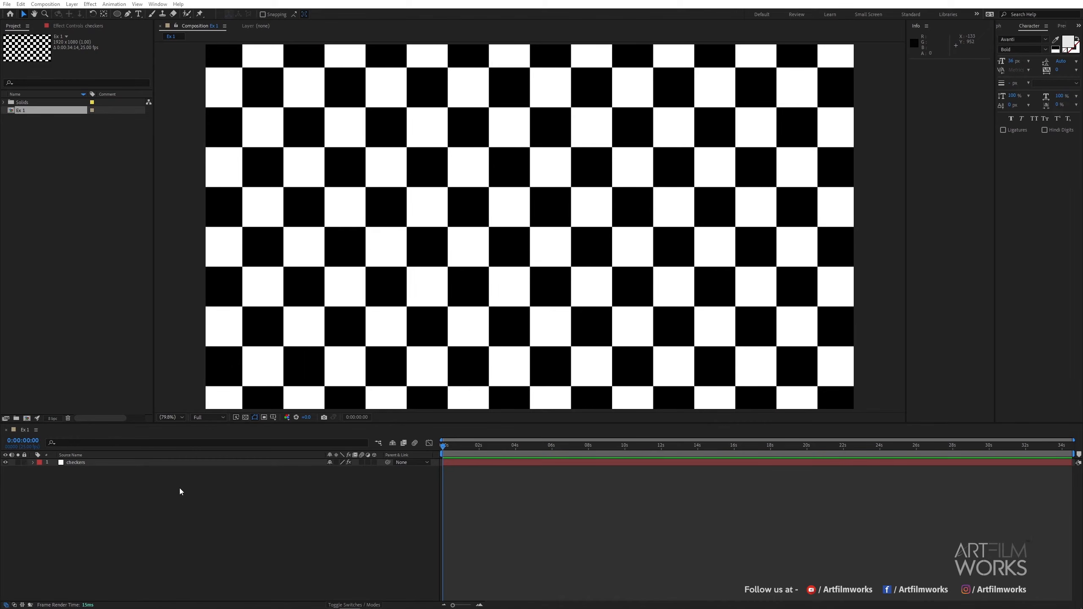
Create a new composition named Test 01.
{"action": "left_click", "coordinate": [26, 419]}
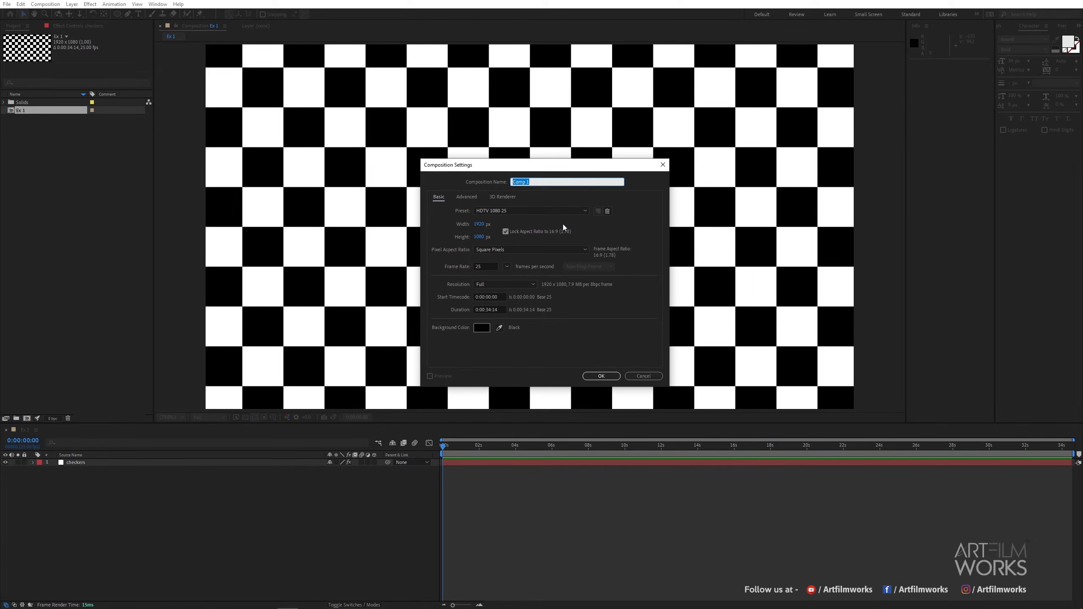
{"action": "type", "text": "Test 01"}
{"action": "left_click", "coordinate": [601, 376]}
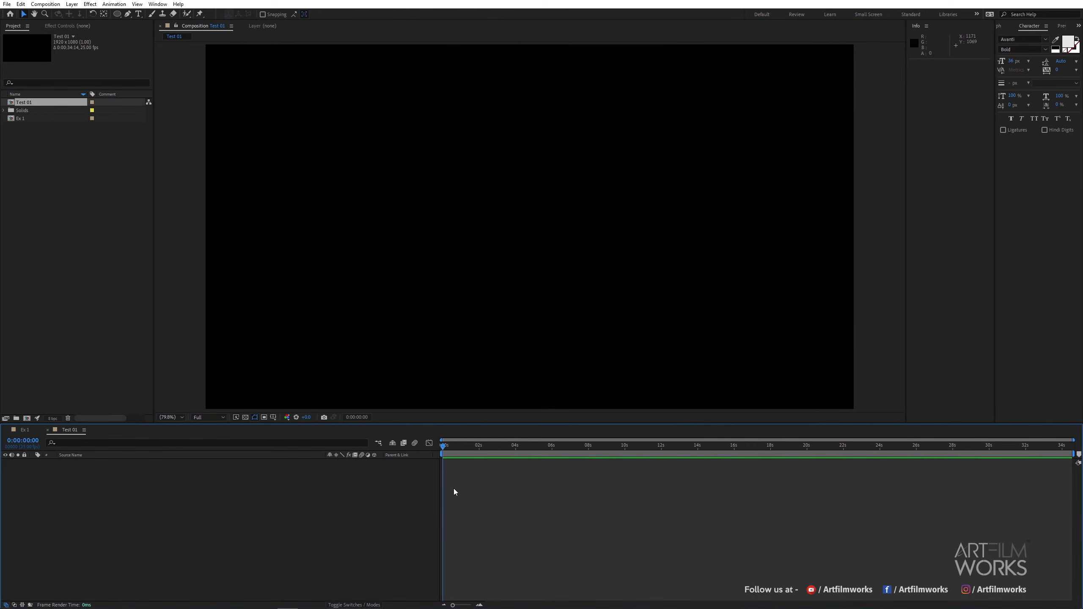
Add a new dark grey solid layer with colour 202020 to Test 01.
{"action": "right_click", "coordinate": [124, 534]}
{"action": "mouse_move", "coordinate": [204, 428]}
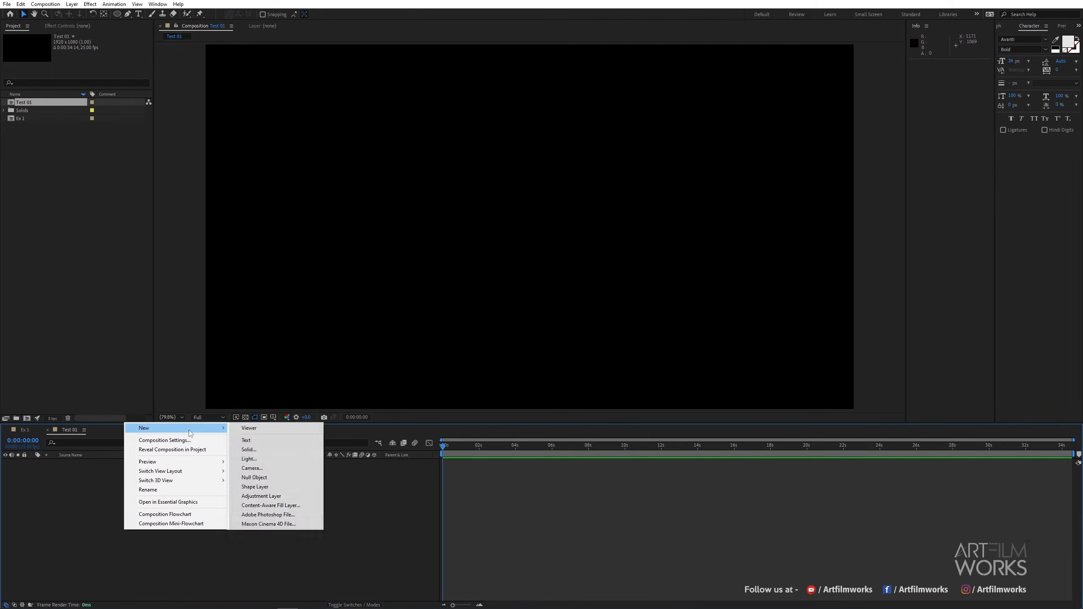
{"action": "left_click", "coordinate": [300, 452]}
{"action": "left_click", "coordinate": [232, 273]}
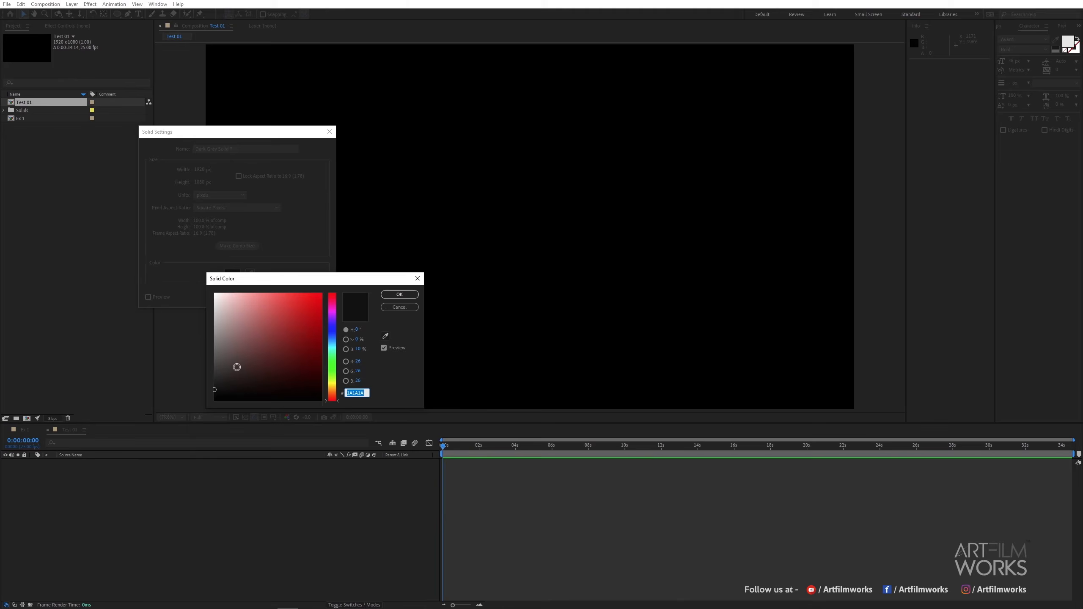
{"action": "left_click", "coordinate": [399, 295]}
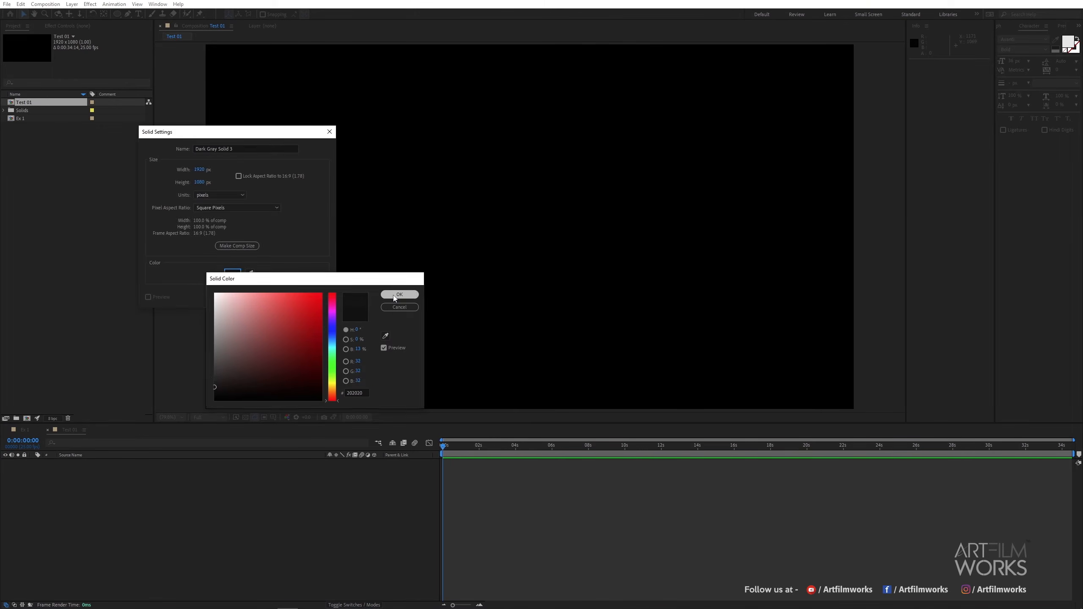
{"action": "left_click", "coordinate": [261, 299]}
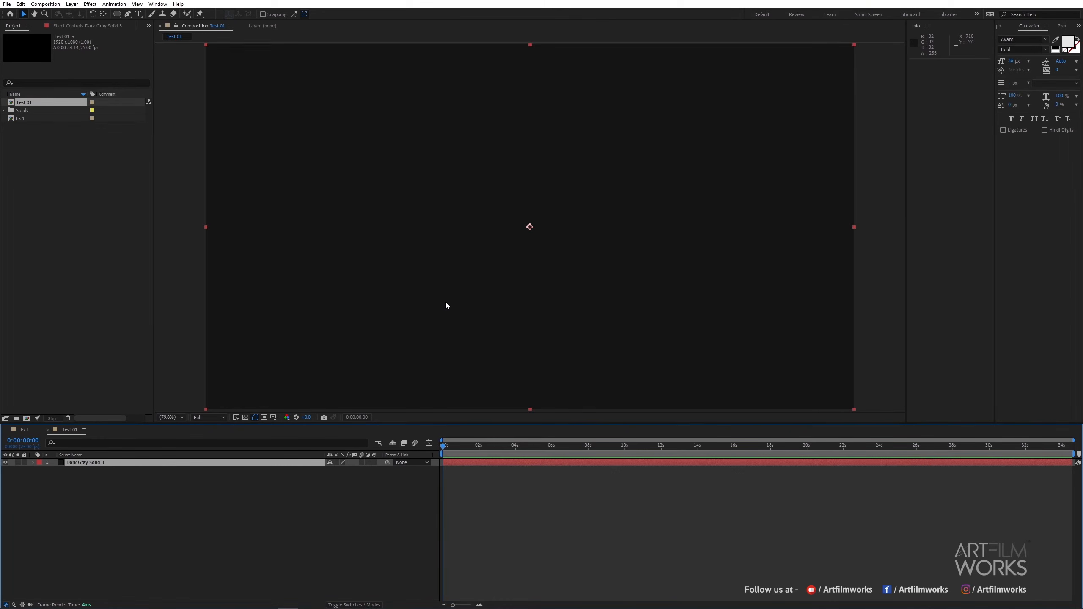
Create a text layer reading ART near the composition centre.
{"action": "left_click", "coordinate": [209, 507]}
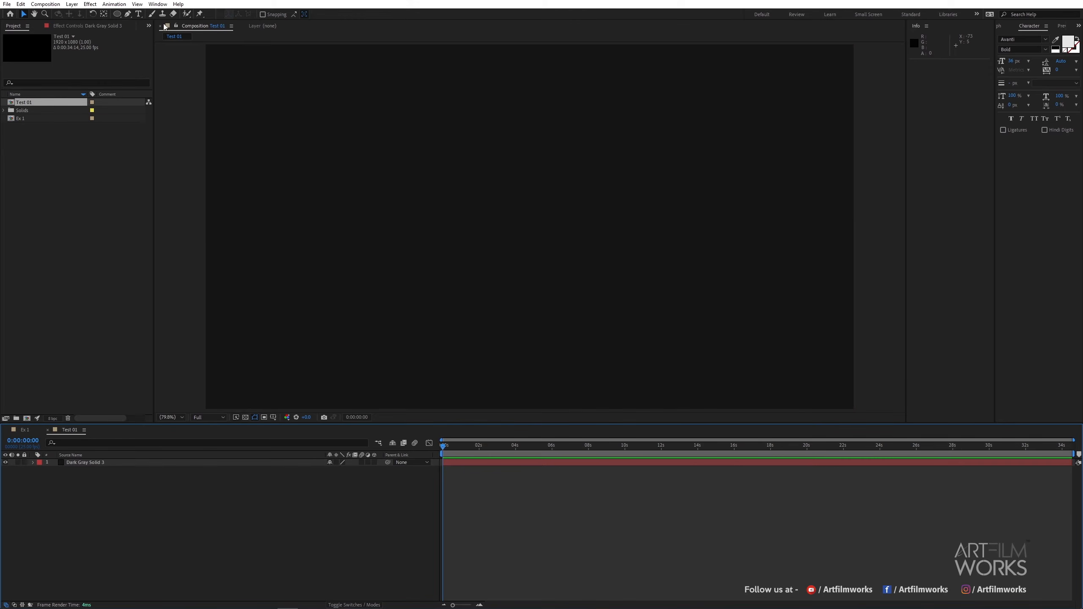
{"action": "left_click", "coordinate": [138, 14]}
{"action": "left_click", "coordinate": [452, 225]}
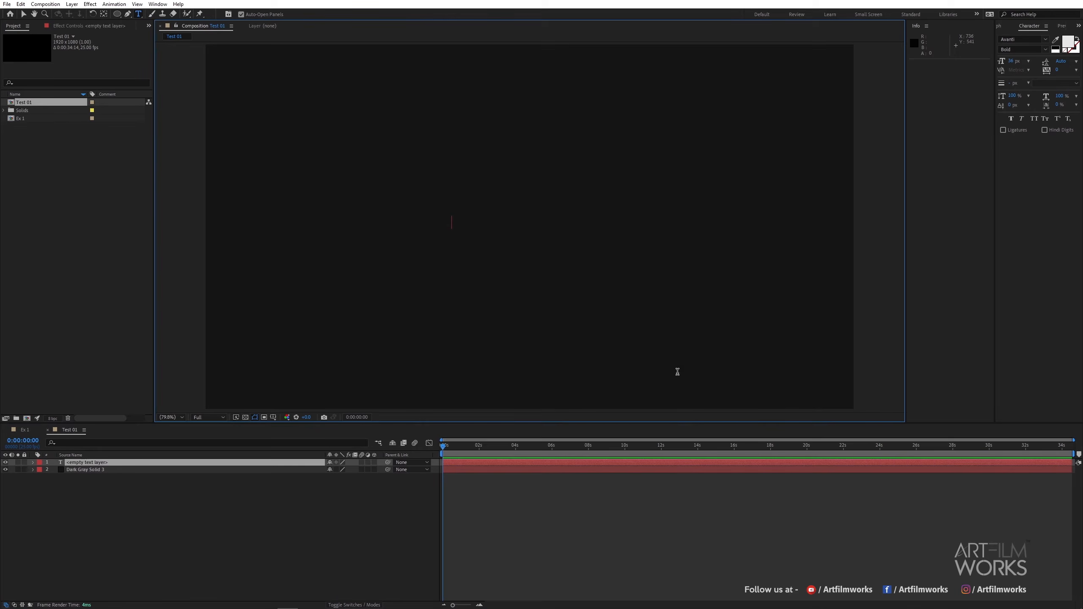
{"action": "type", "text": "ART"}
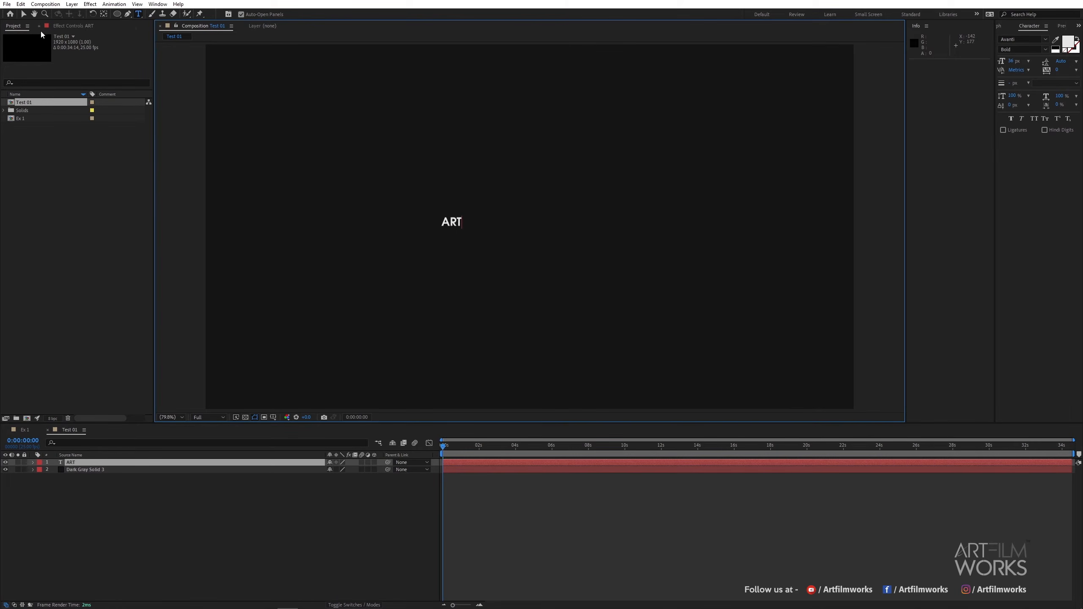
Enlarge the ART text layer and reposition it at the centre of the composition.
{"action": "left_click", "coordinate": [23, 14]}
{"action": "left_click_drag", "start_coordinate": [464, 217], "coordinate": [537, 169]}
{"action": "left_click_drag", "start_coordinate": [457, 199], "coordinate": [540, 225]}
{"action": "key", "text": "space"}
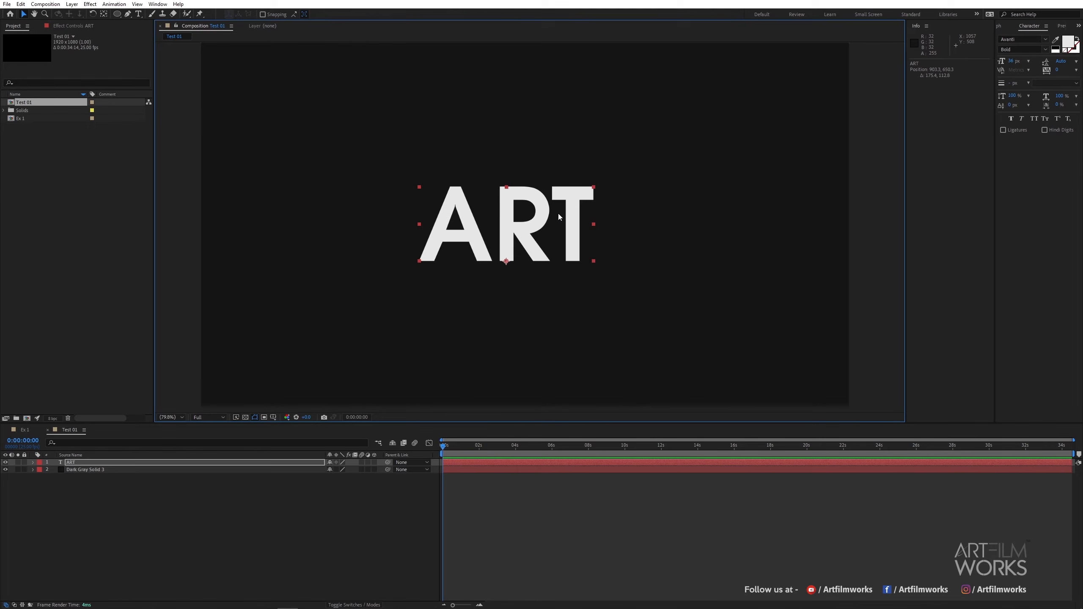
Apply the Glow effect to the ART text layer.
{"action": "key", "text": "ctrl+space"}
{"action": "type", "text": "glow"}
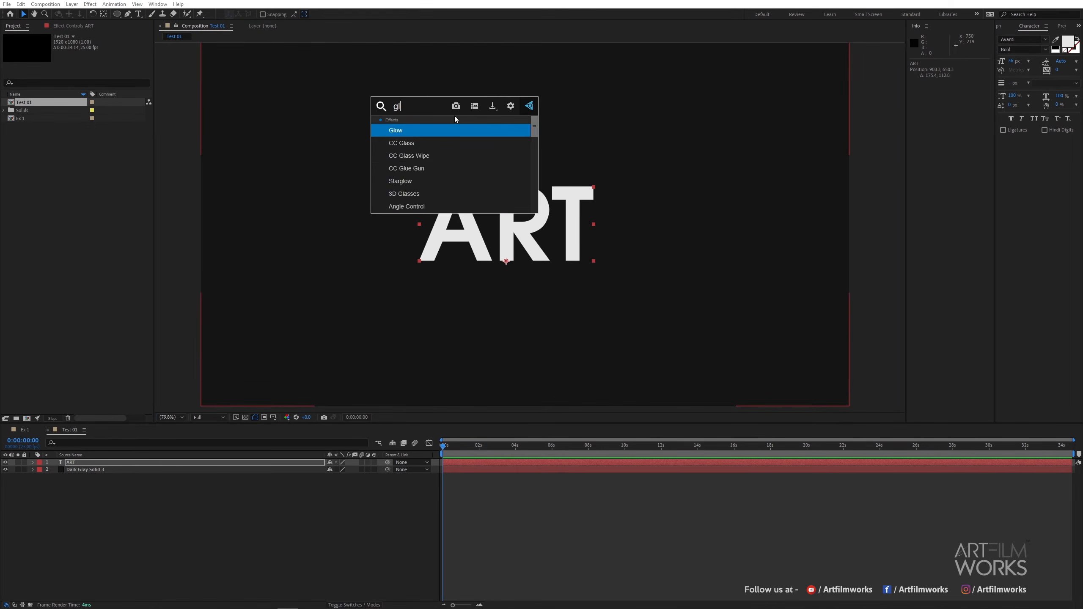
{"action": "left_click", "coordinate": [423, 135]}
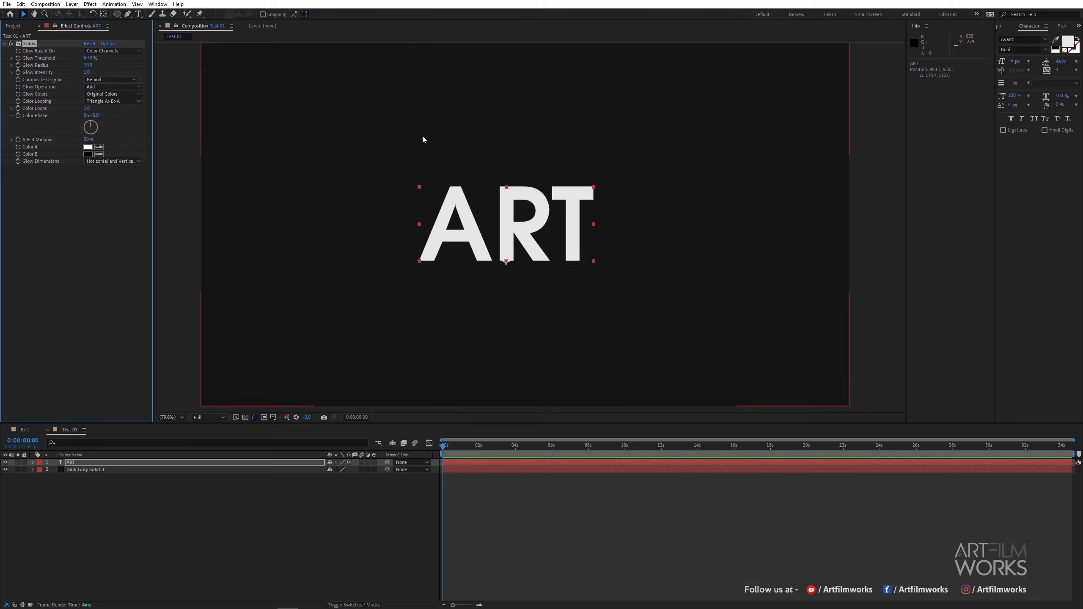
Raise the glow threshold and radius, and set the glow intensity to 3.
{"action": "left_click_drag", "start_coordinate": [88, 58], "coordinate": [192, 64]}
{"action": "left_click", "coordinate": [88, 72]}
{"action": "type", "text": "3.5"}
{"action": "key", "text": "Return"}
{"action": "left_click_drag", "start_coordinate": [88, 72], "coordinate": [111, 75]}
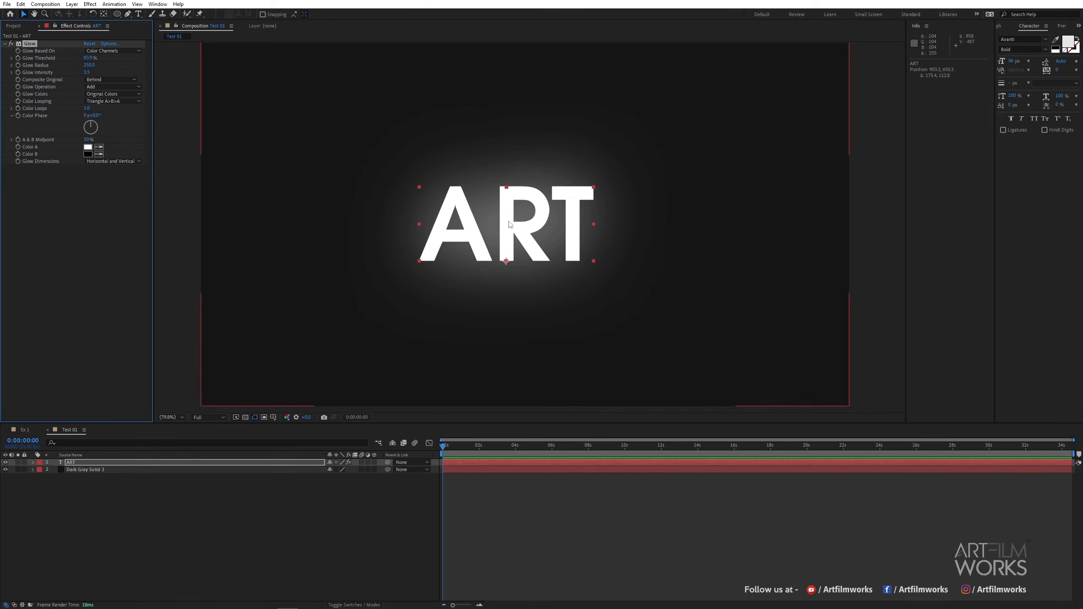
Zoom in to examine the glow around the ART text, then return to 100% view.
{"action": "scroll", "coordinate": [513, 226], "scroll_direction": "up", "scroll_amount": 1}
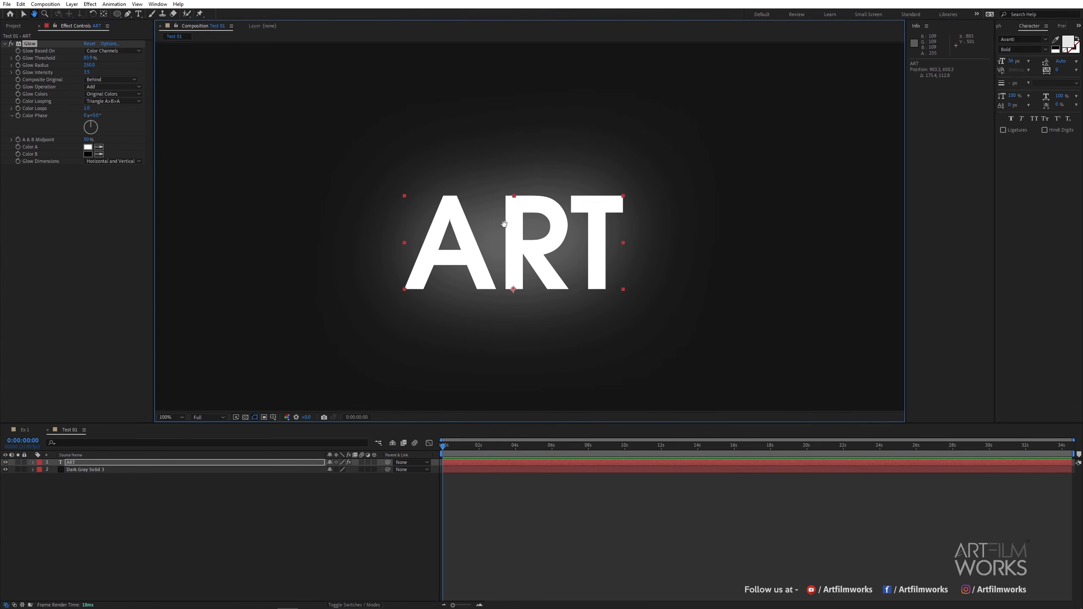
{"action": "scroll", "coordinate": [497, 231], "scroll_direction": "up", "scroll_amount": 2}
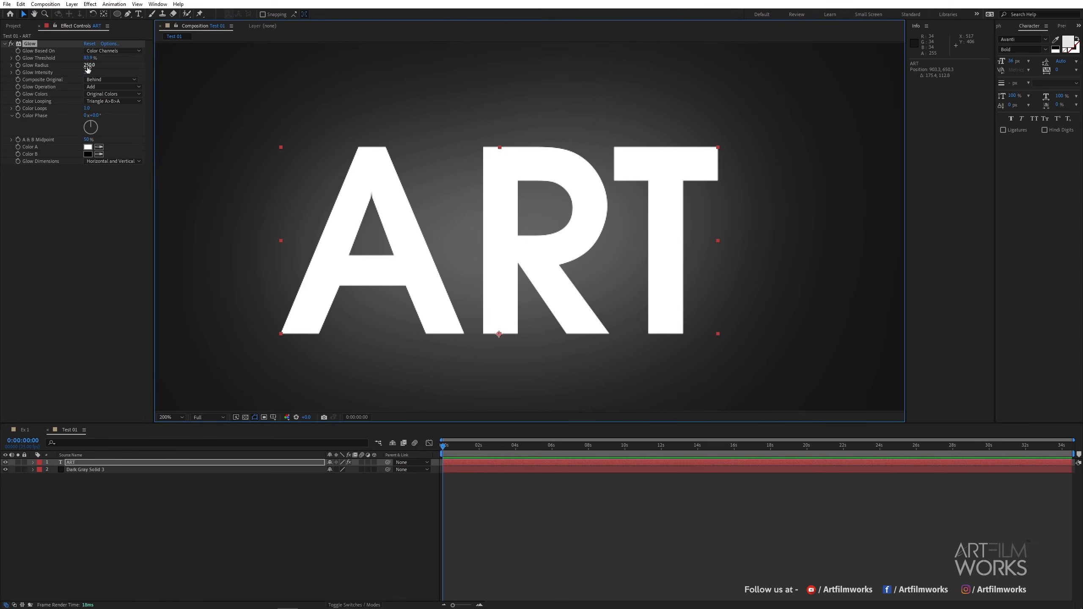
{"action": "mouse_move", "coordinate": [89, 66]}
{"action": "left_mouse_down"}
{"action": "mouse_move", "coordinate": [29, 87]}
{"action": "mouse_move", "coordinate": [89, 88]}
{"action": "left_mouse_up"}
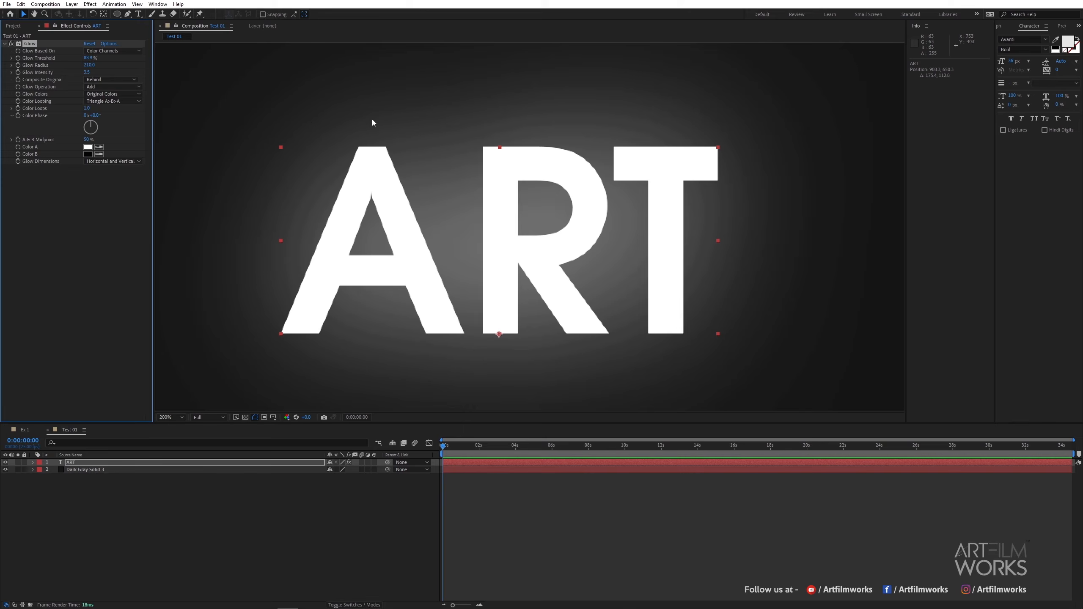
{"action": "scroll", "coordinate": [385, 136], "scroll_direction": "down", "scroll_amount": 2}
{"action": "key", "text": "space"}
{"action": "left_click_drag", "start_coordinate": [464, 155], "coordinate": [469, 153]}
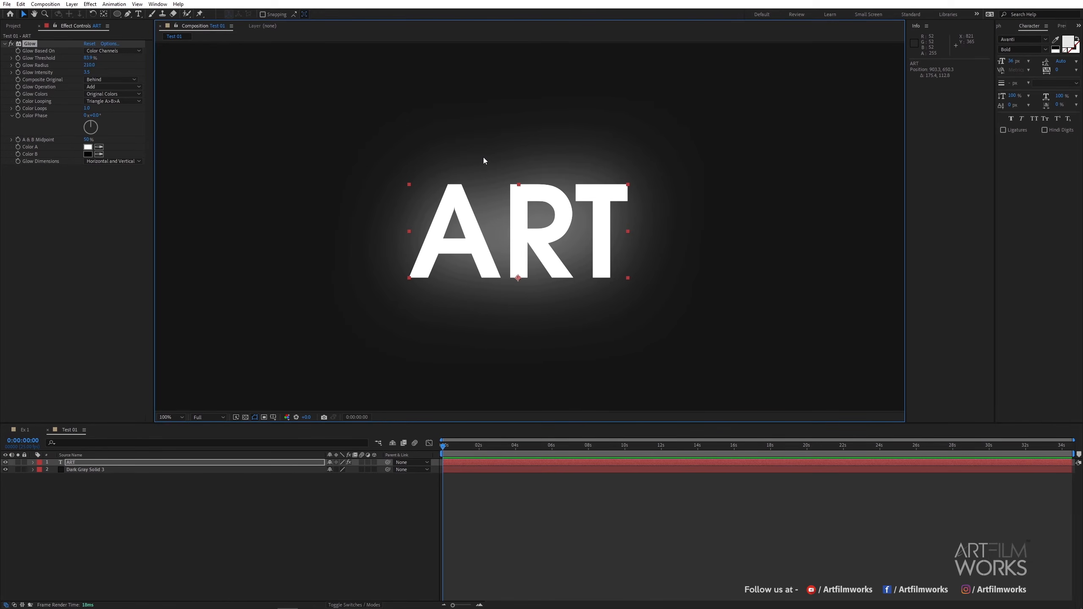
Cycle the project colour depth through 16 bits per channel to 32 bits per channel.
{"action": "left_click", "coordinate": [17, 27]}
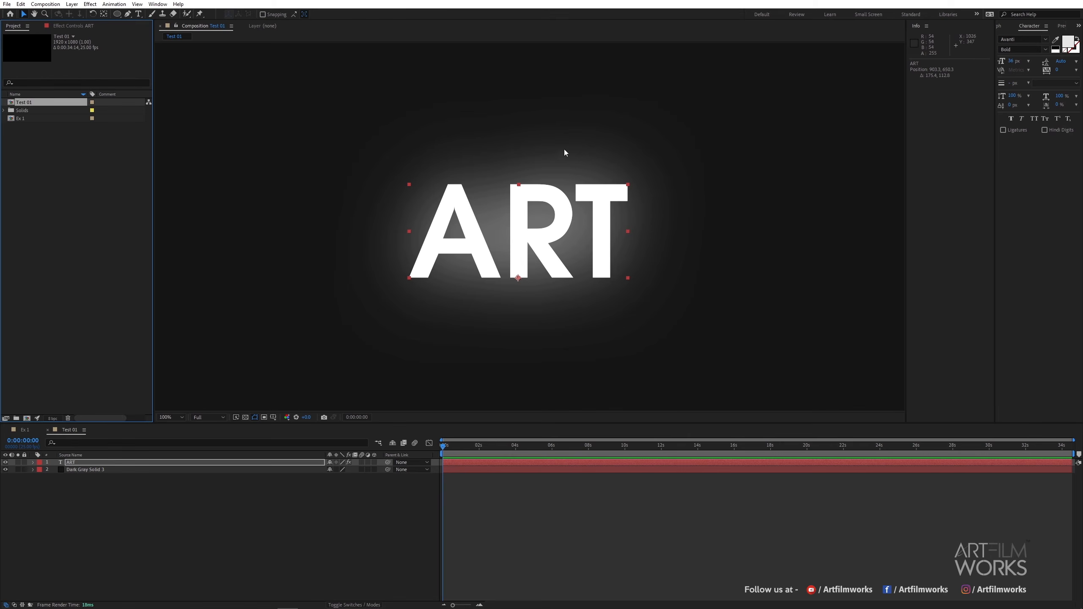
{"action": "left_click", "coordinate": [55, 422], "text": "alt"}
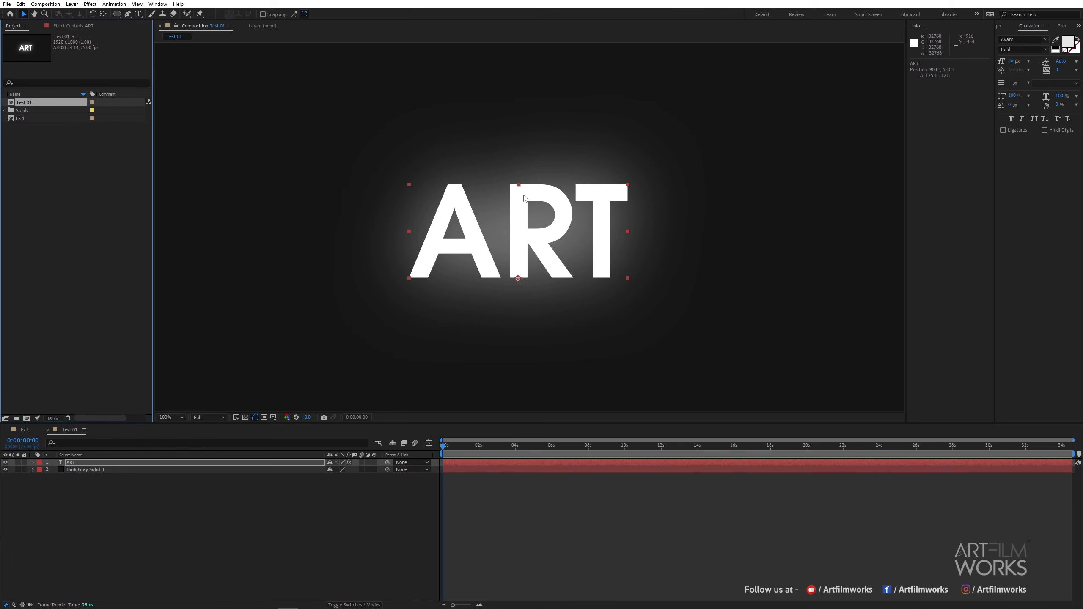
{"action": "left_click", "coordinate": [53, 419], "text": "alt"}
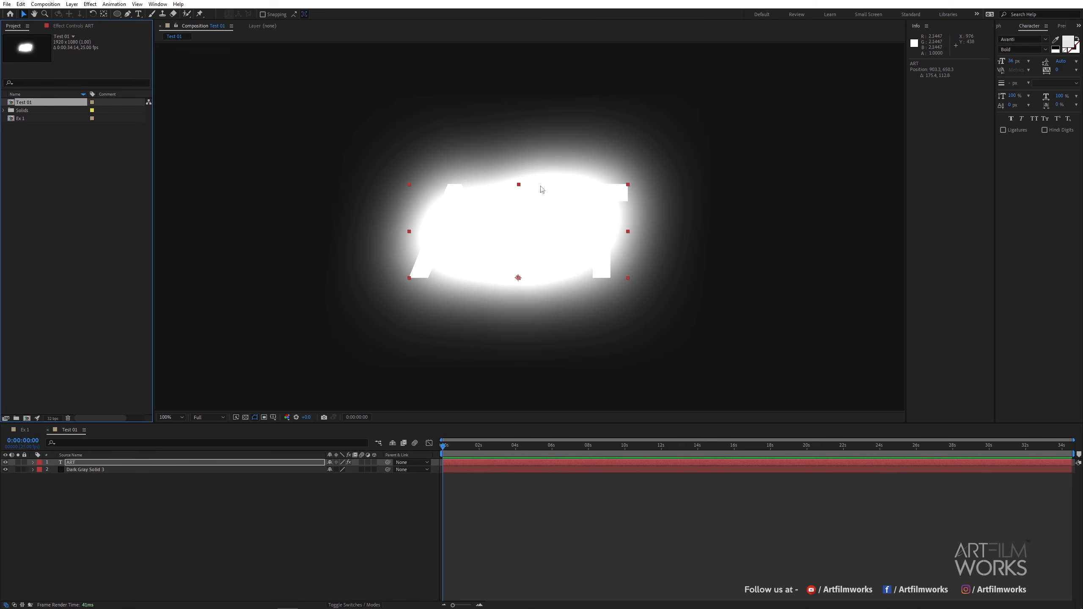
Lower the glow intensity to 2 and reduce the glow radius.
{"action": "left_click", "coordinate": [73, 26]}
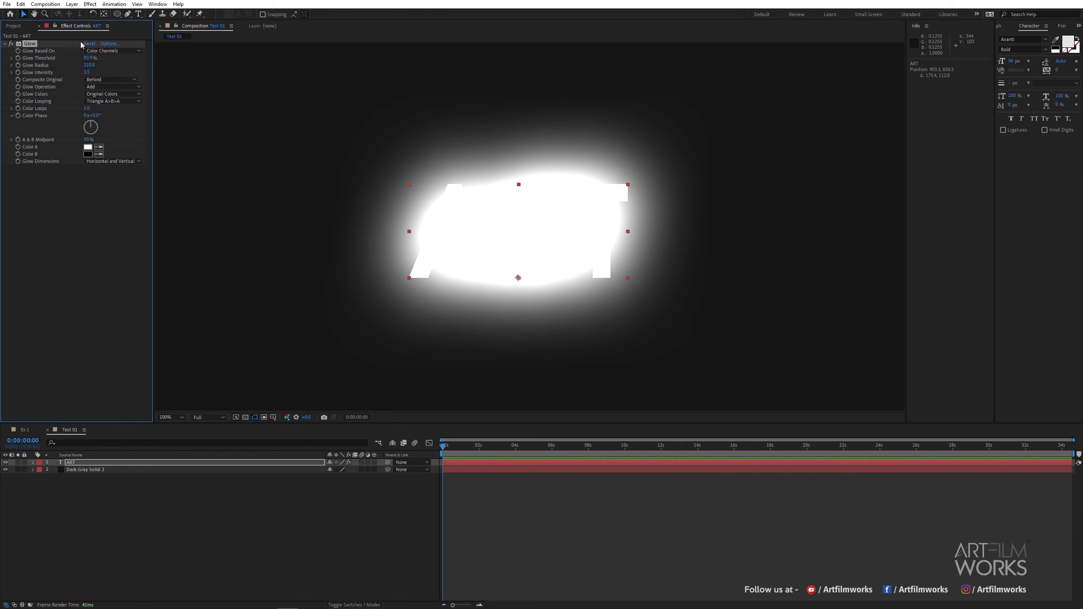
{"action": "left_click", "coordinate": [90, 72]}
{"action": "type", "text": "2"}
{"action": "key", "text": "Return"}
{"action": "mouse_move", "coordinate": [90, 64]}
{"action": "left_mouse_down"}
{"action": "mouse_move", "coordinate": [63, 66]}
{"action": "mouse_move", "coordinate": [92, 59]}
{"action": "left_mouse_up"}
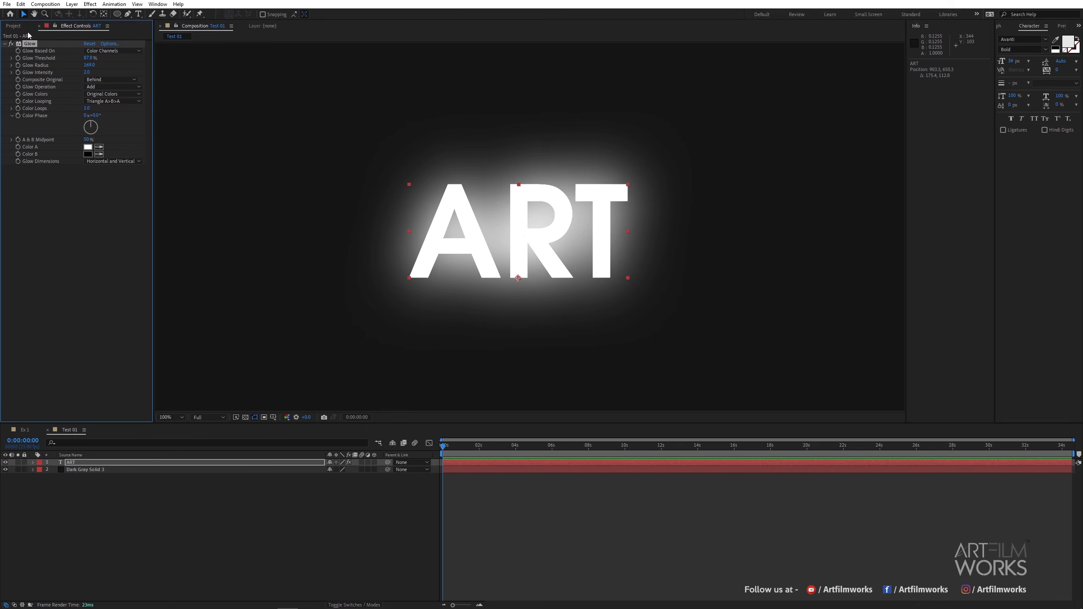
Cycle the project colour depth to its next setting.
{"action": "left_click", "coordinate": [14, 26]}
{"action": "left_click", "coordinate": [53, 418], "text": "alt"}
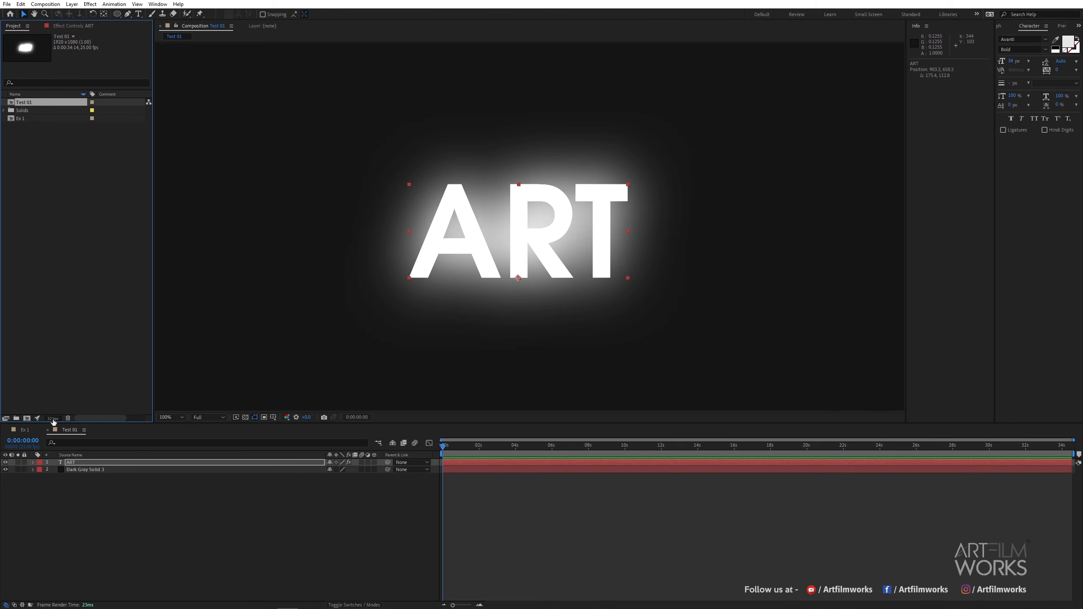